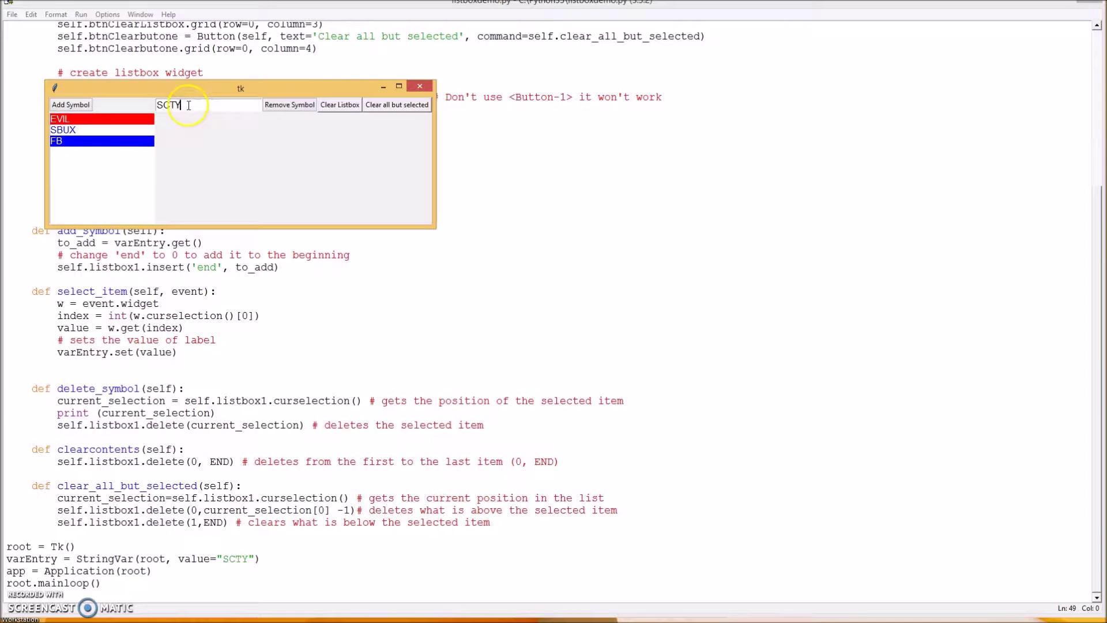
Pick SBUX, FB and EVIL rows in turn so each symbol fills the entry box.
{"action": "left_click", "coordinate": [95, 131]}
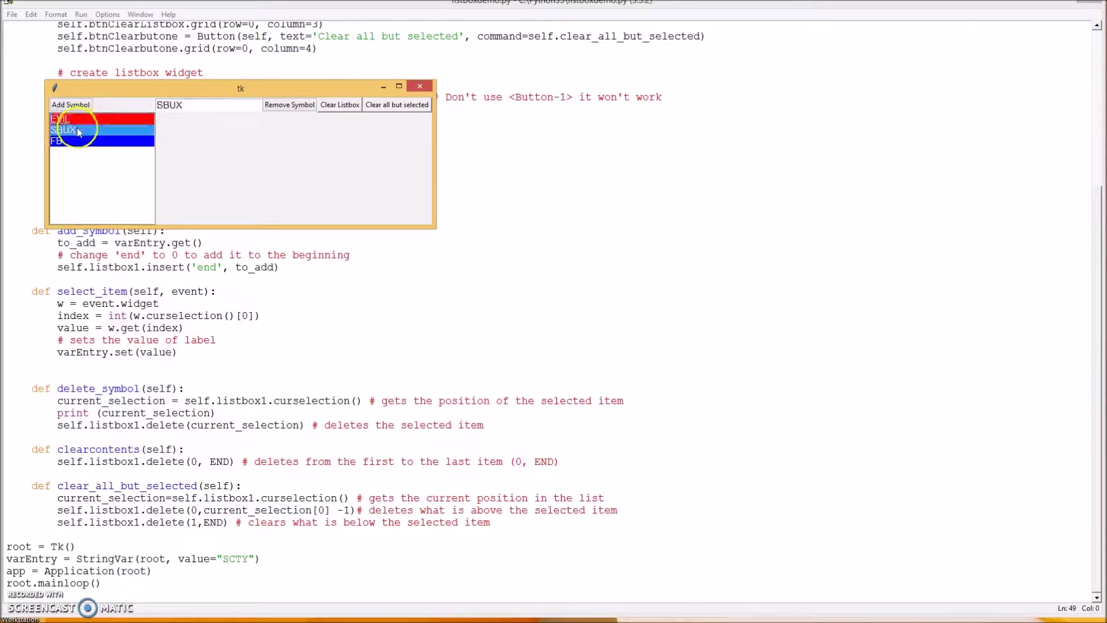
{"action": "left_click", "coordinate": [99, 150]}
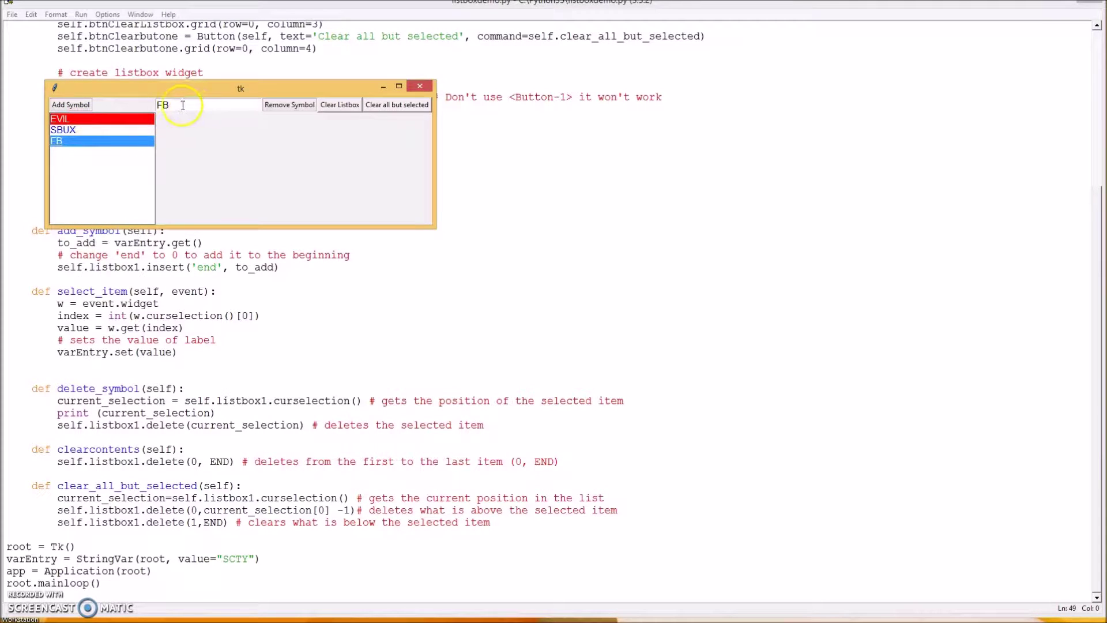
{"action": "left_click", "coordinate": [69, 130]}
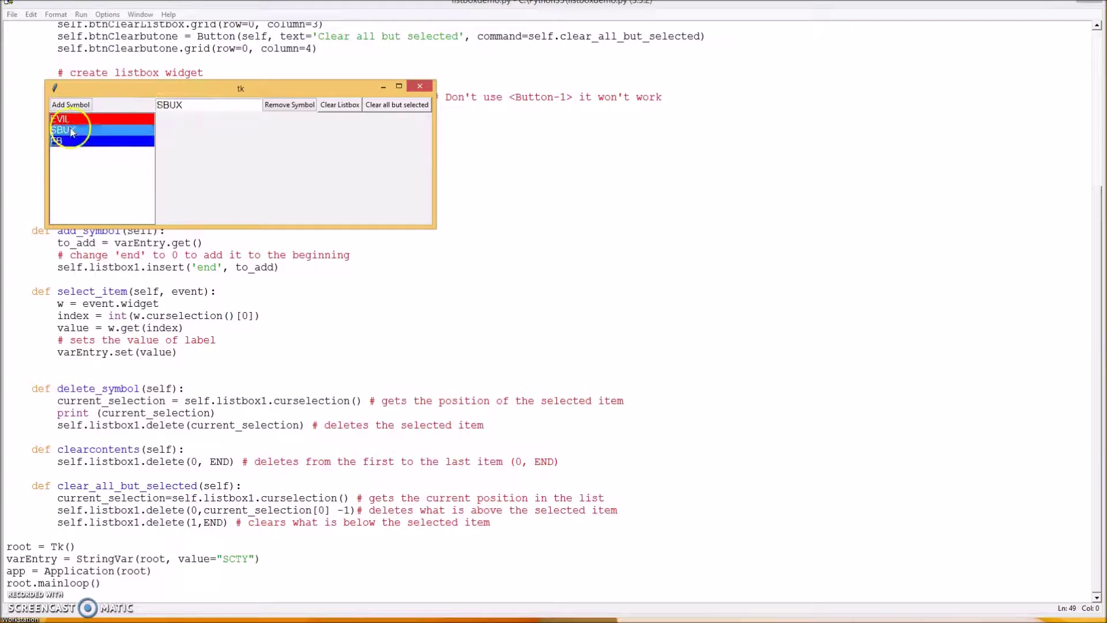
{"action": "left_click", "coordinate": [80, 122]}
{"action": "left_click", "coordinate": [87, 130]}
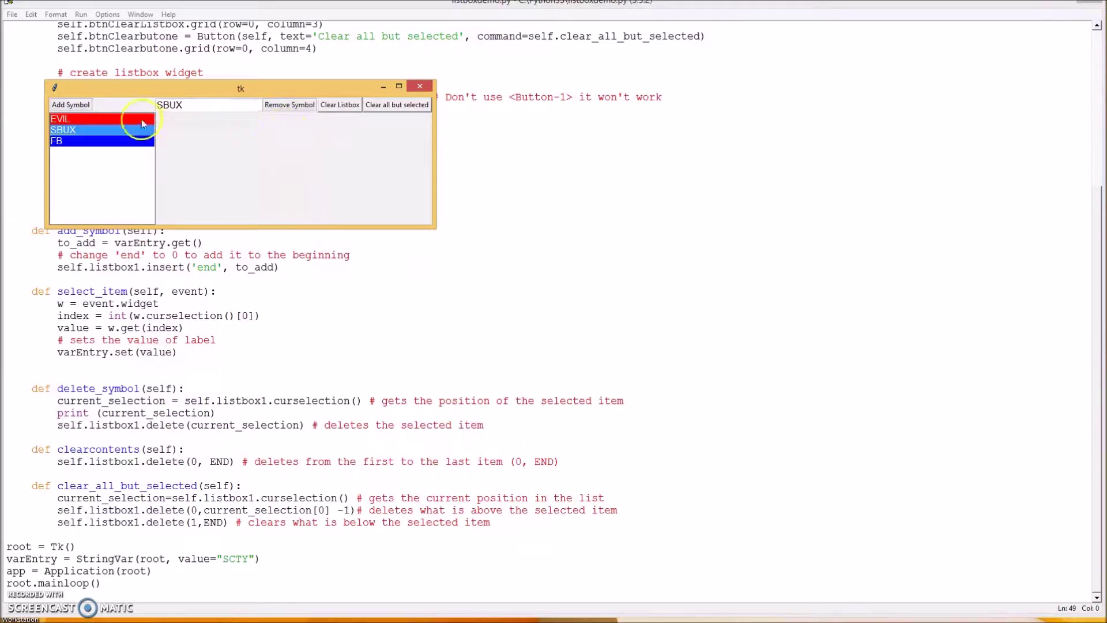
{"action": "left_click", "coordinate": [134, 142]}
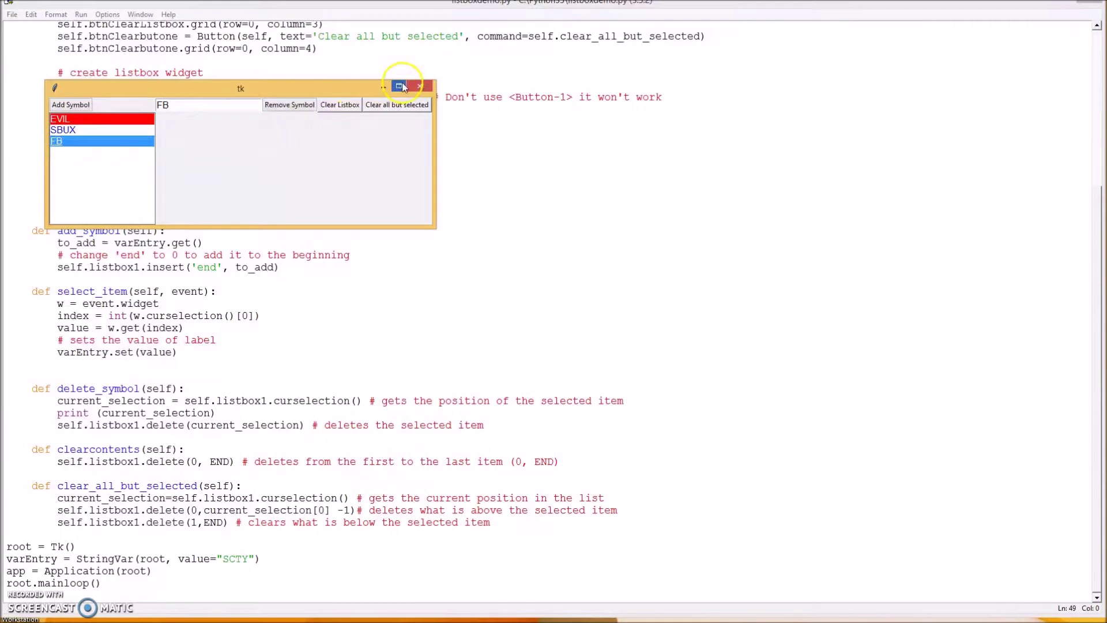
Close the running listbox demo window and return to the source code.
{"action": "left_click", "coordinate": [419, 87]}
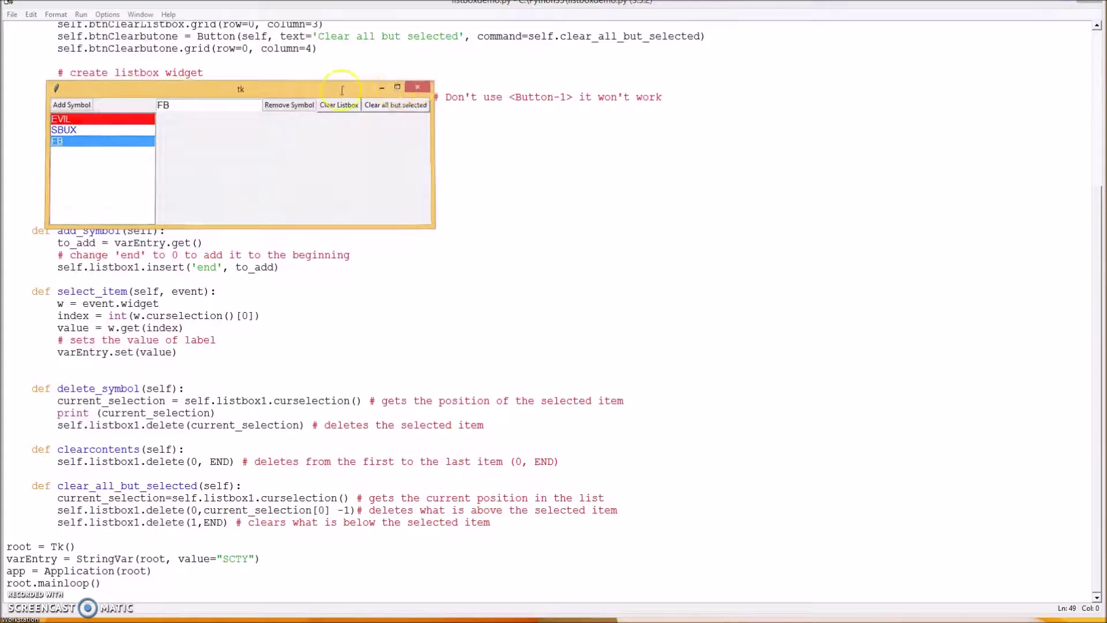
{"action": "left_click", "coordinate": [534, 257]}
{"action": "scroll", "coordinate": [533, 258], "scroll_direction": "up", "scroll_amount": 3}
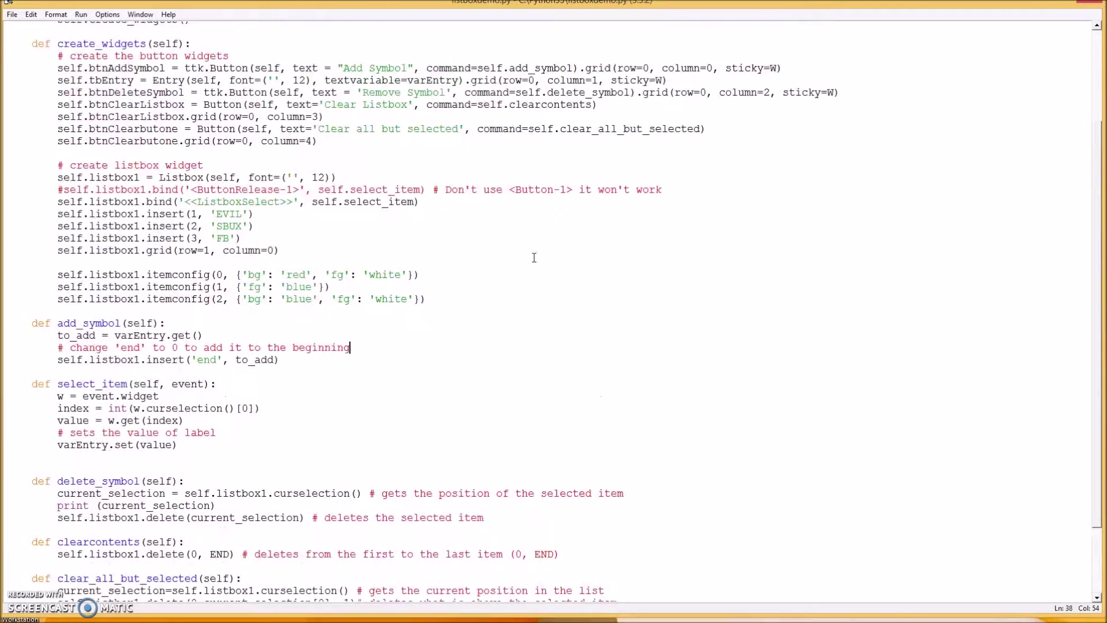
{"action": "scroll", "coordinate": [534, 257], "scroll_direction": "up", "scroll_amount": 2}
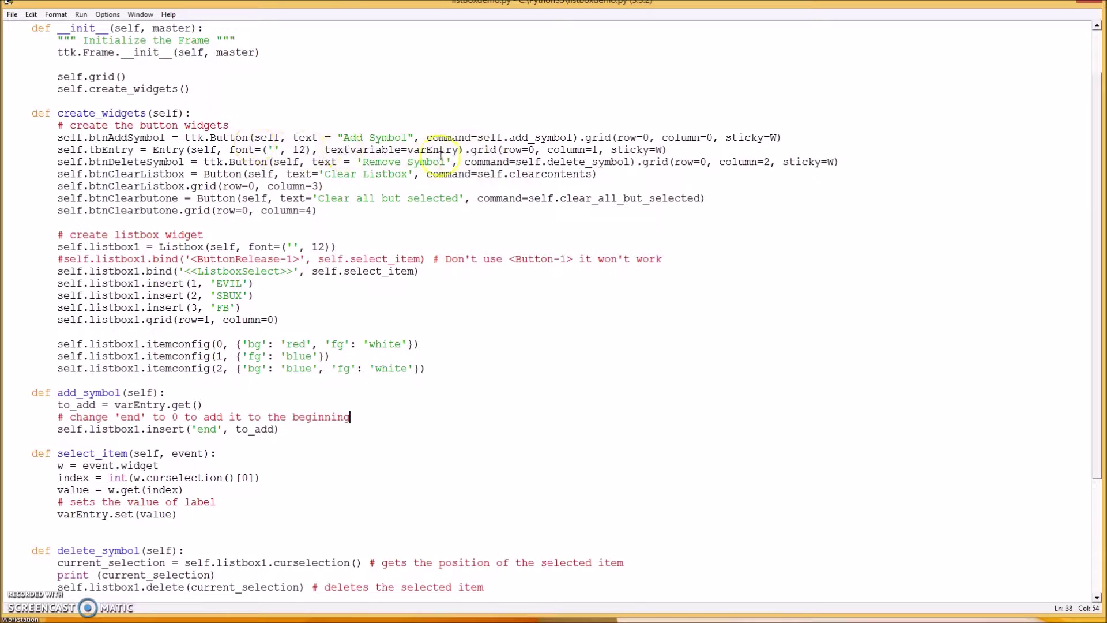
{"action": "scroll", "coordinate": [477, 321], "scroll_direction": "down", "scroll_amount": 3}
{"action": "scroll", "coordinate": [479, 322], "scroll_direction": "down", "scroll_amount": 1}
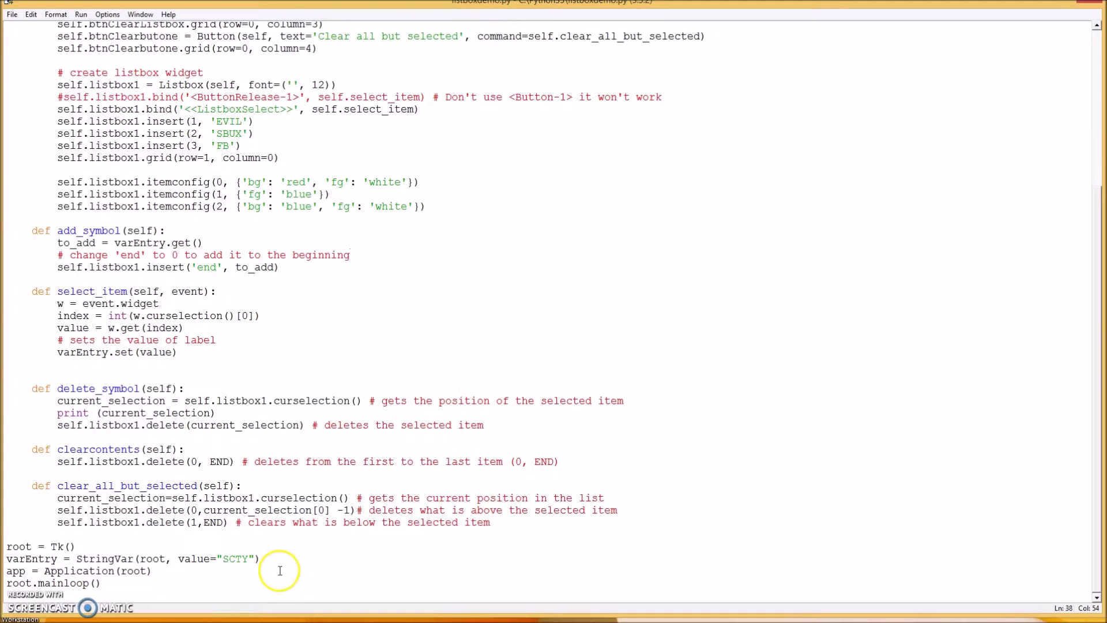
{"action": "scroll", "coordinate": [281, 559], "scroll_direction": "up", "scroll_amount": 1}
{"action": "scroll", "coordinate": [282, 560], "scroll_direction": "up", "scroll_amount": 2}
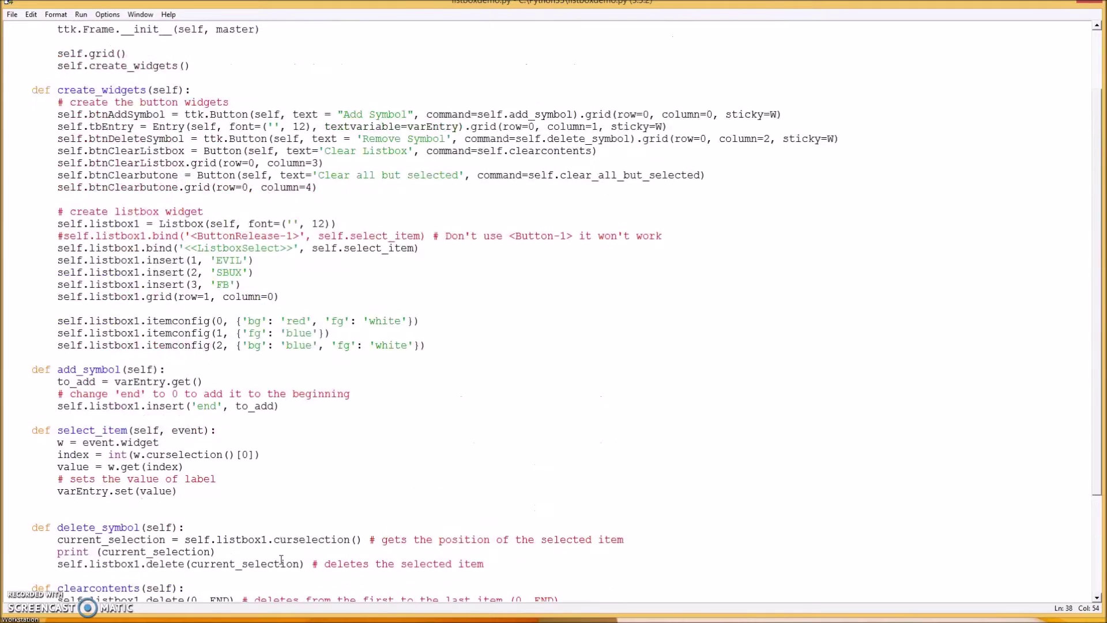
{"action": "scroll", "coordinate": [281, 559], "scroll_direction": "up", "scroll_amount": 2}
{"action": "scroll", "coordinate": [281, 559], "scroll_direction": "down", "scroll_amount": 1}
{"action": "scroll", "coordinate": [281, 560], "scroll_direction": "down", "scroll_amount": 1}
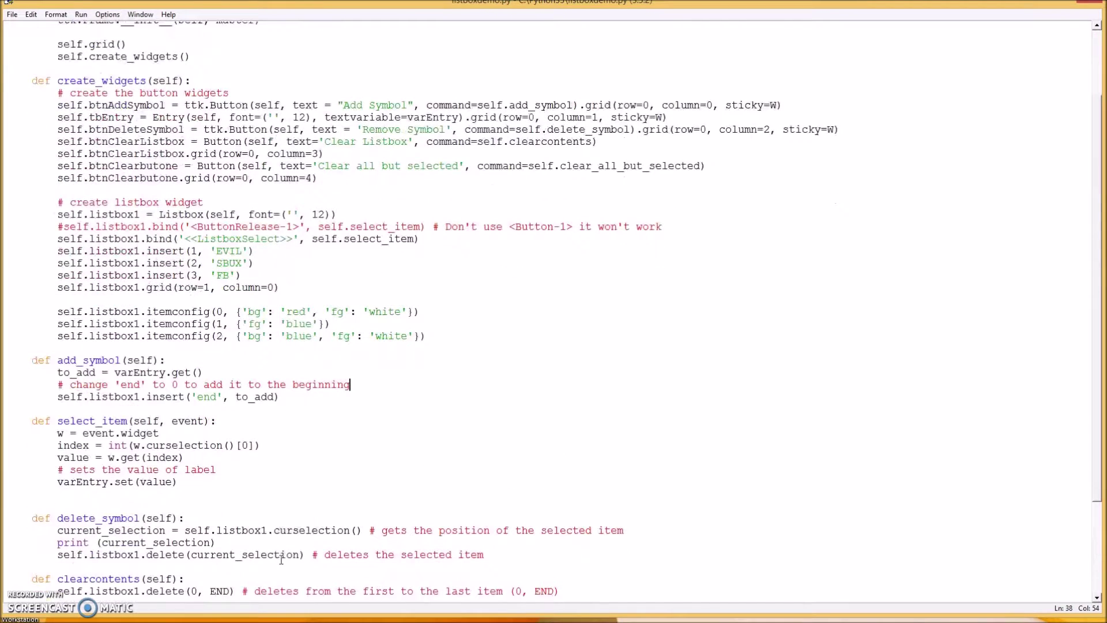
{"action": "scroll", "coordinate": [302, 491], "scroll_direction": "down", "scroll_amount": 1}
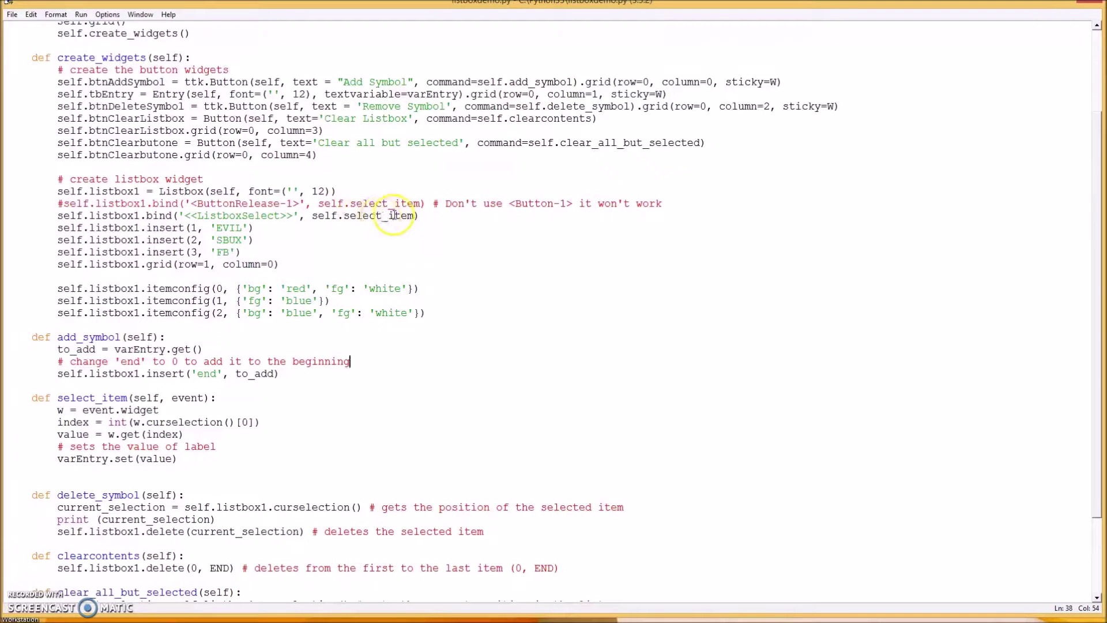
{"action": "scroll", "coordinate": [314, 381], "scroll_direction": "down", "scroll_amount": 1}
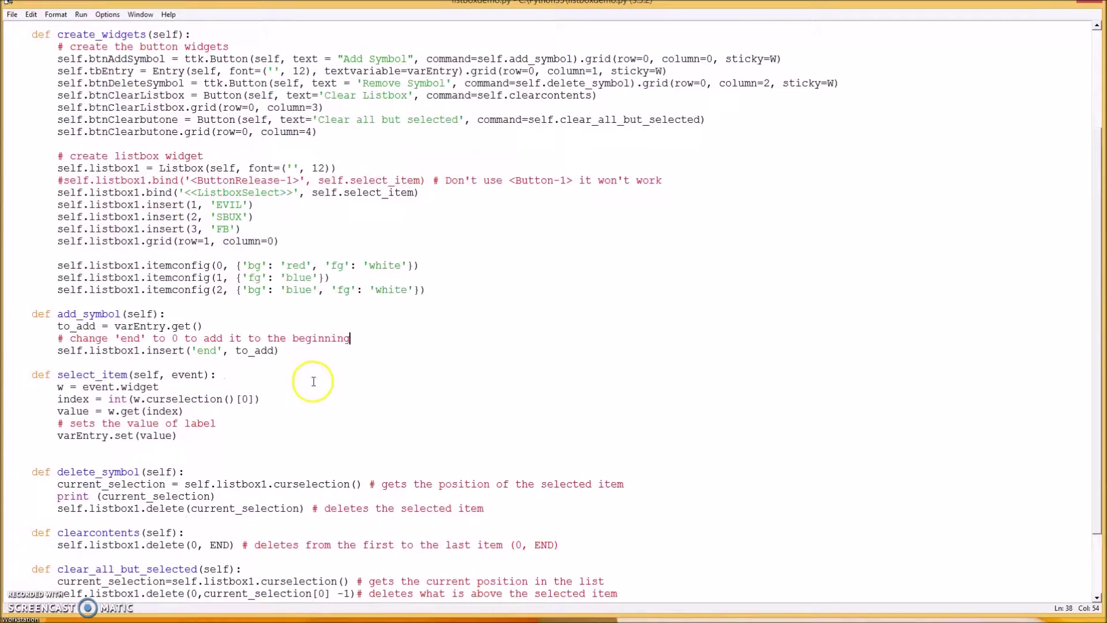
{"action": "scroll", "coordinate": [251, 363], "scroll_direction": "down", "scroll_amount": 1}
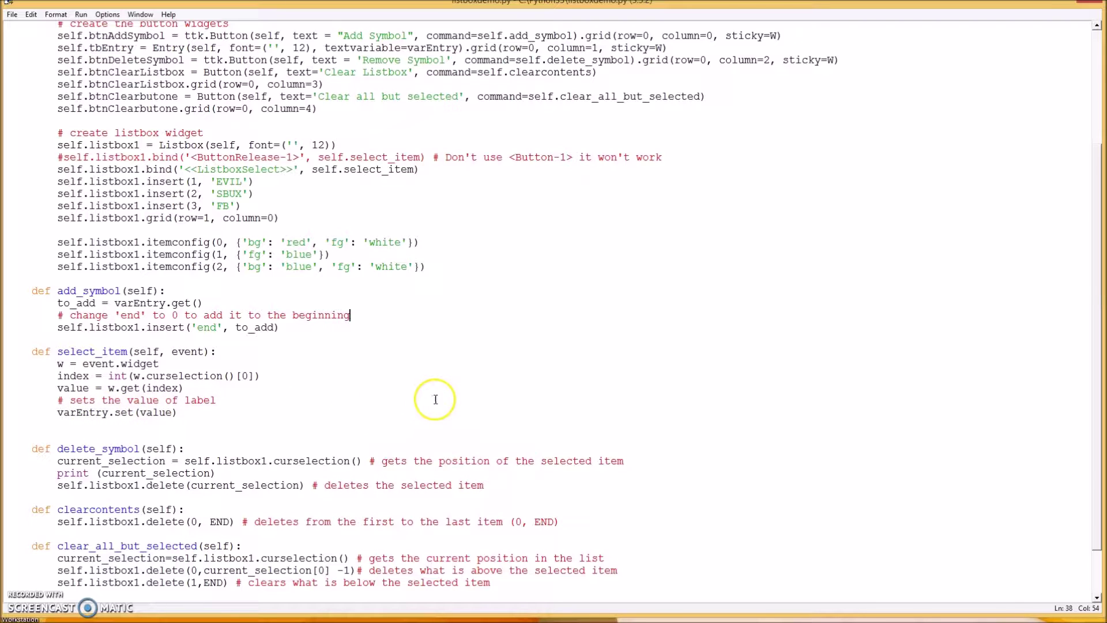
{"action": "scroll", "coordinate": [434, 385], "scroll_direction": "up", "scroll_amount": 1}
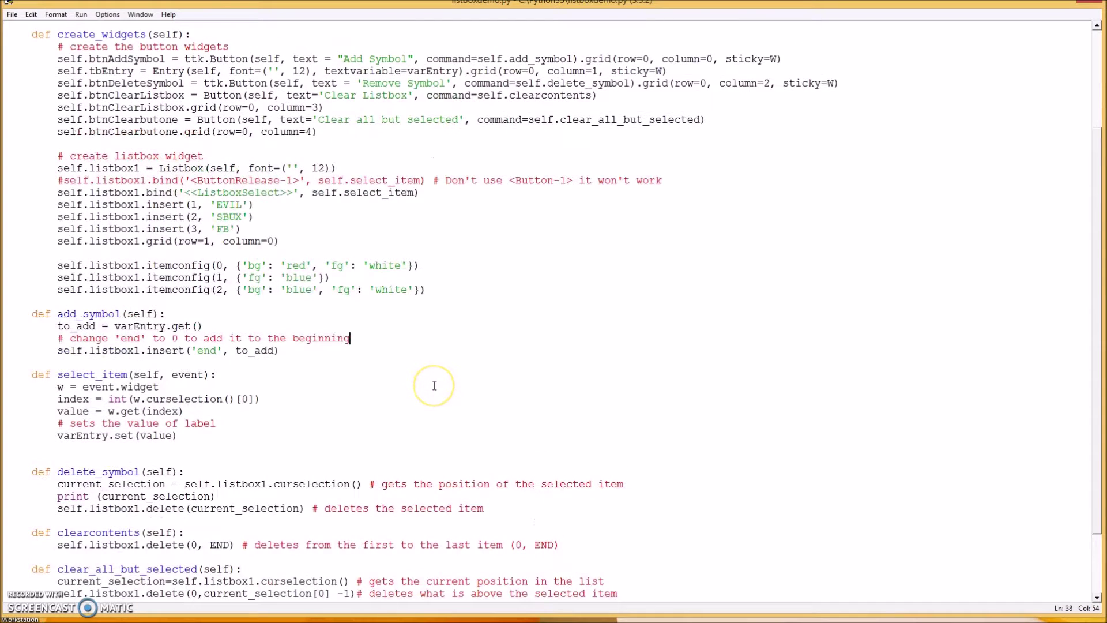
{"action": "scroll", "coordinate": [435, 385], "scroll_direction": "up", "scroll_amount": 2}
{"action": "scroll", "coordinate": [435, 385], "scroll_direction": "up", "scroll_amount": 3}
{"action": "scroll", "coordinate": [435, 385], "scroll_direction": "down", "scroll_amount": 1}
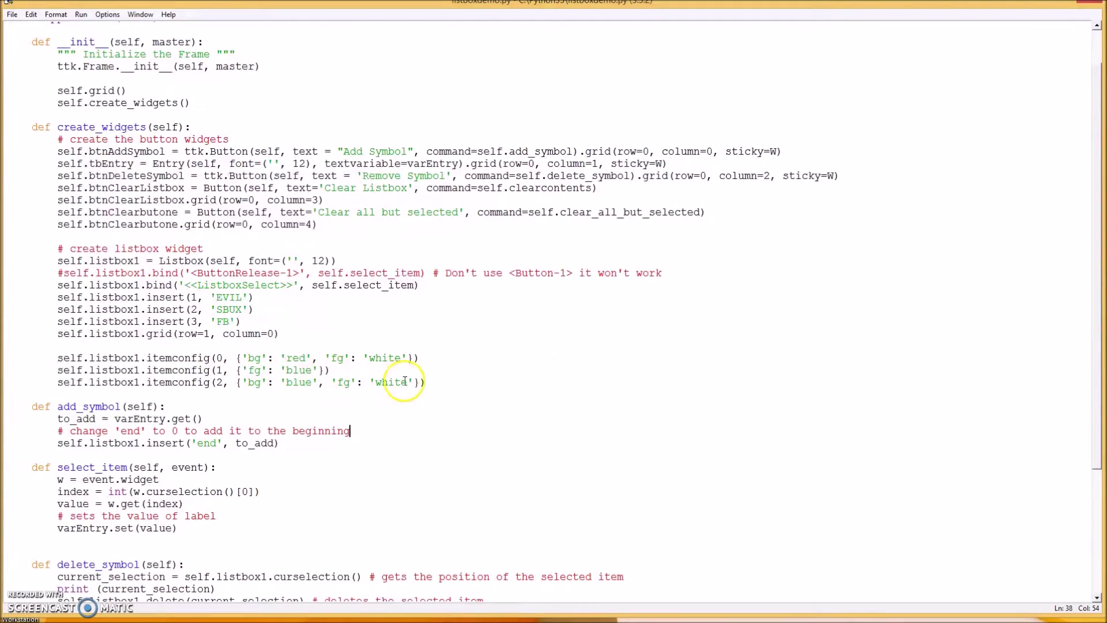
{"action": "scroll", "coordinate": [465, 372], "scroll_direction": "down", "scroll_amount": 1}
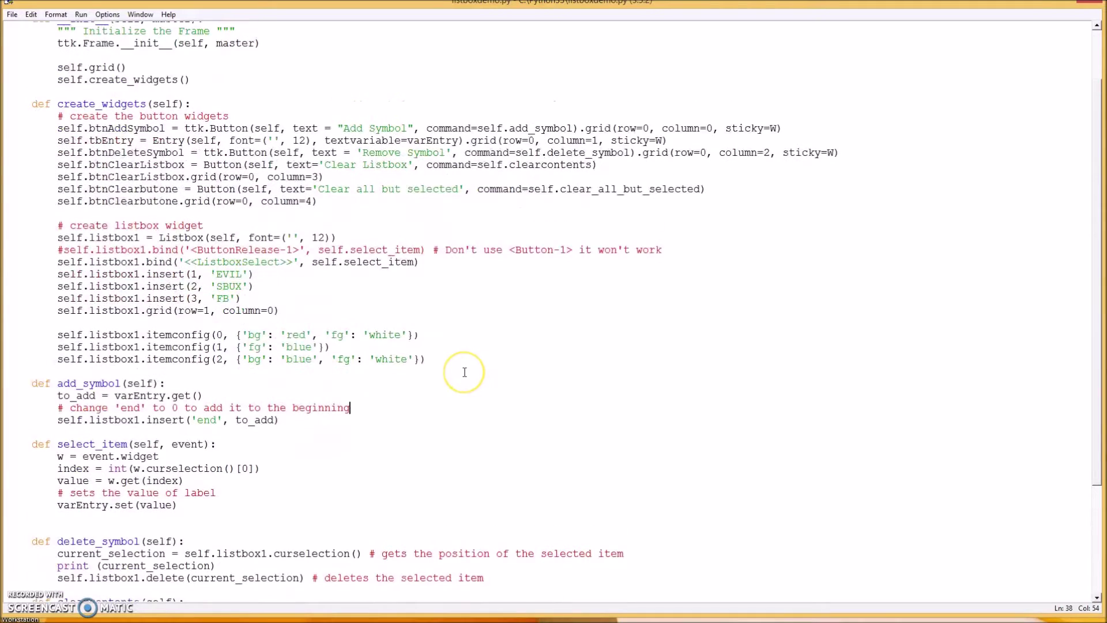
{"action": "scroll", "coordinate": [464, 373], "scroll_direction": "up", "scroll_amount": 2}
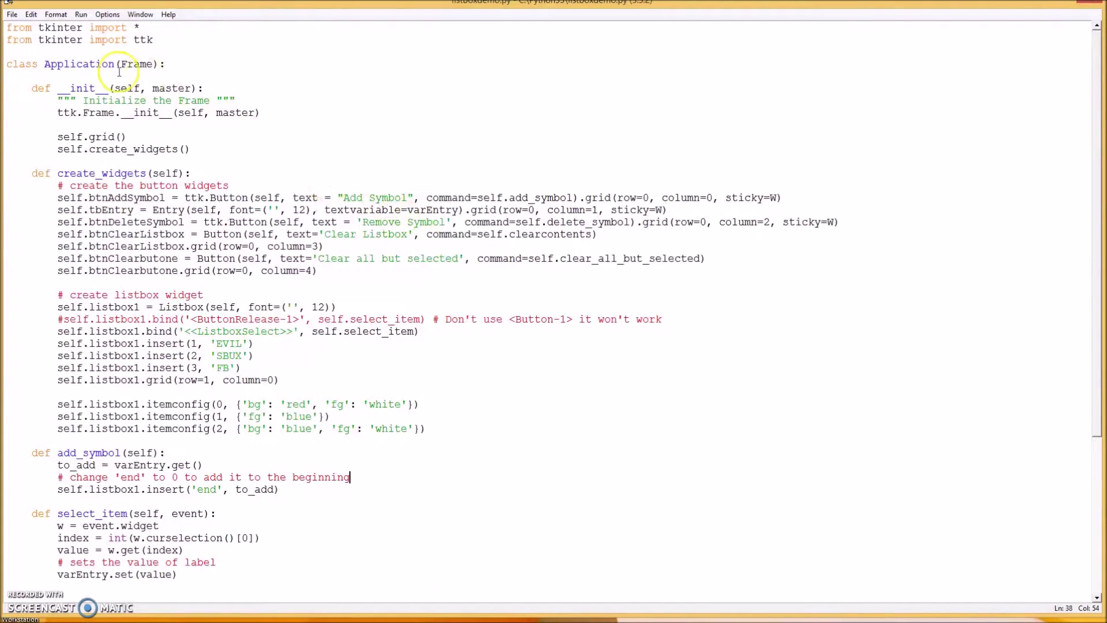
{"action": "left_click", "coordinate": [82, 15]}
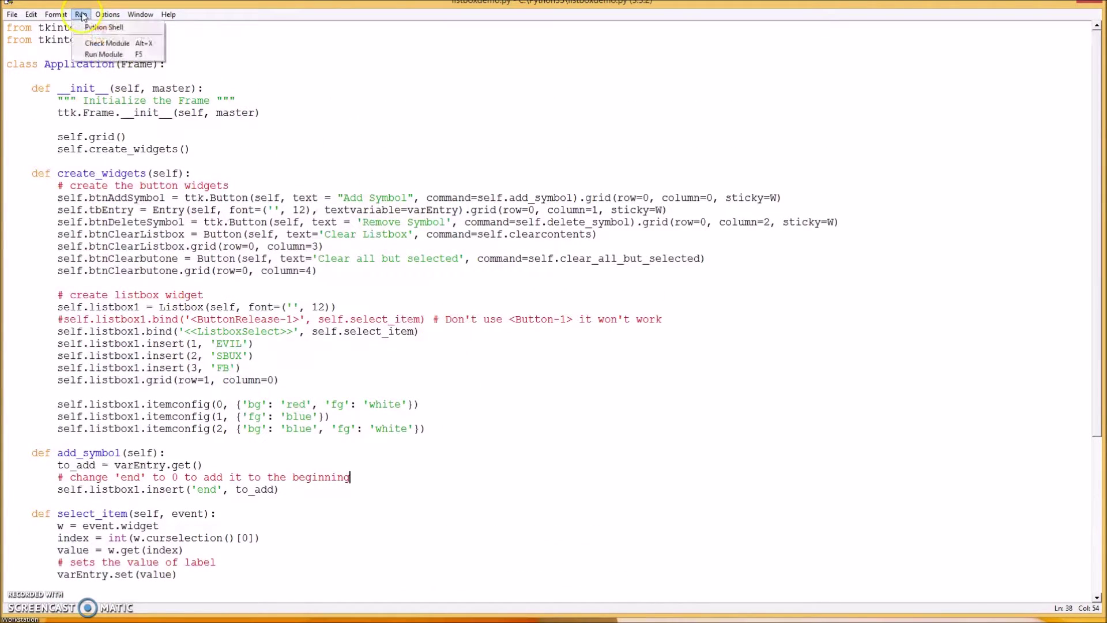
Re-run the listbox demo module so the colored EVIL, SBUX, FB list reappears.
{"action": "left_click", "coordinate": [103, 55]}
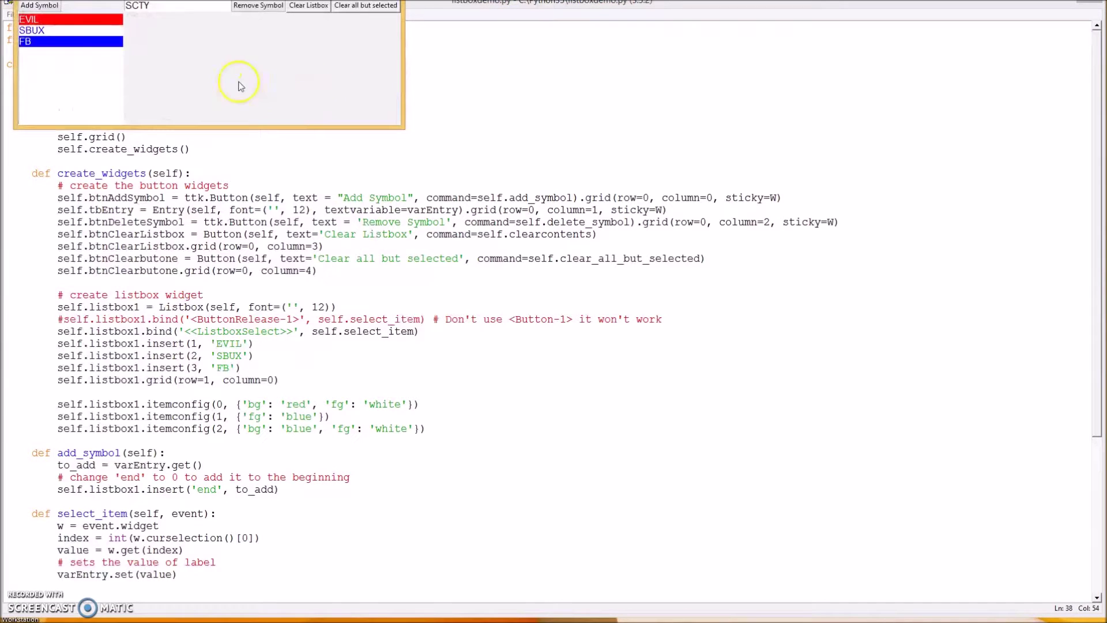
{"action": "left_click", "coordinate": [39, 32]}
Pick EVIL, then FB, then EVIL again so the entry box ends showing EVIL.
{"action": "left_click", "coordinate": [77, 19]}
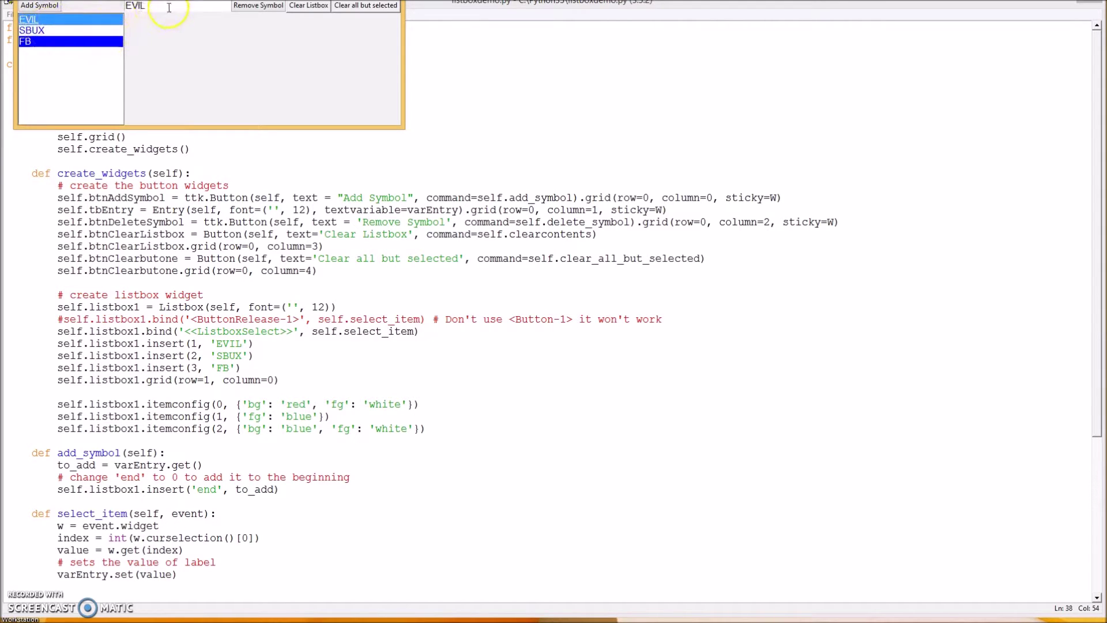
{"action": "left_click", "coordinate": [64, 31]}
{"action": "left_click", "coordinate": [39, 42]}
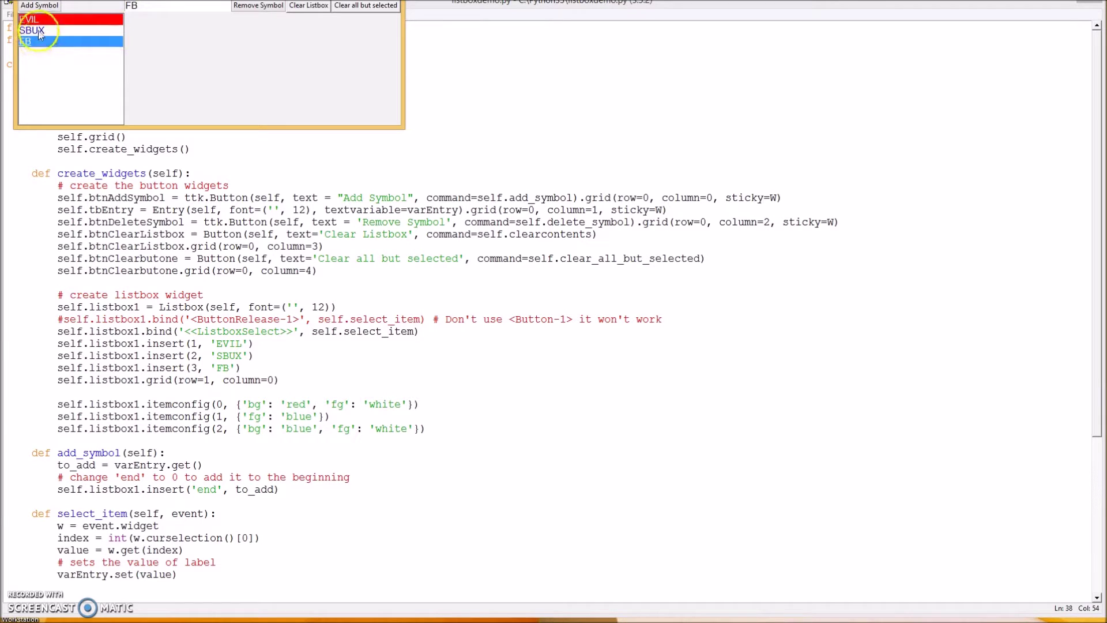
{"action": "left_click", "coordinate": [43, 30]}
{"action": "left_click", "coordinate": [48, 19]}
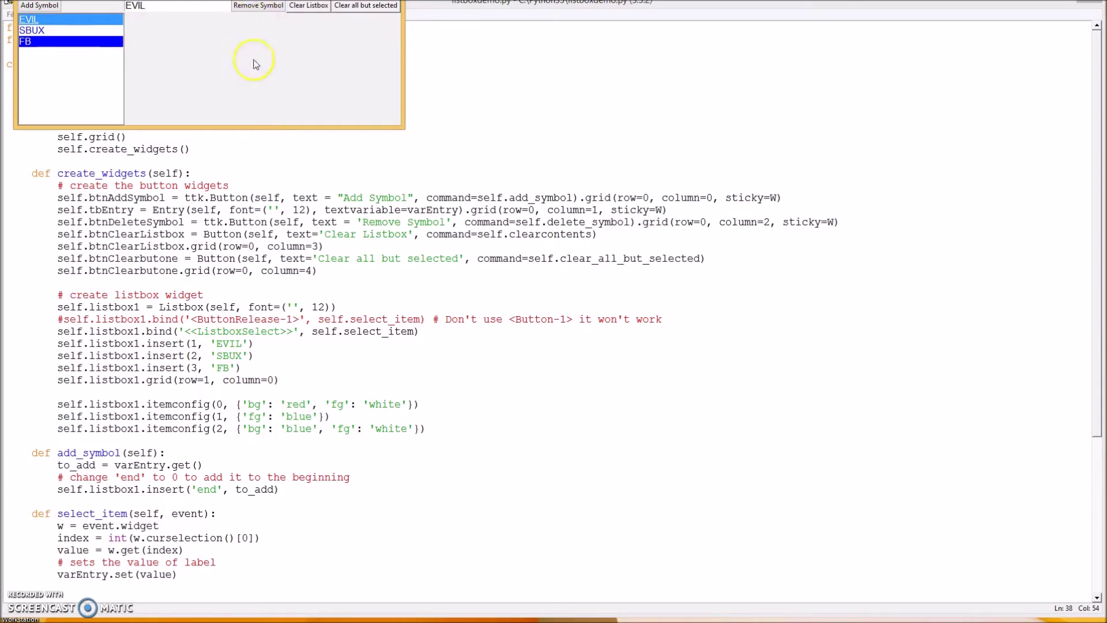